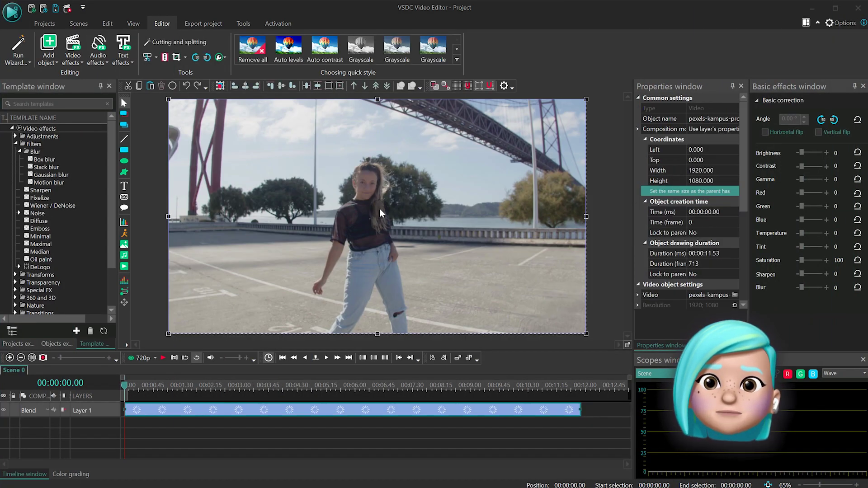
Play and stop the dance clip preview twice.
{"action": "key", "text": "space"}
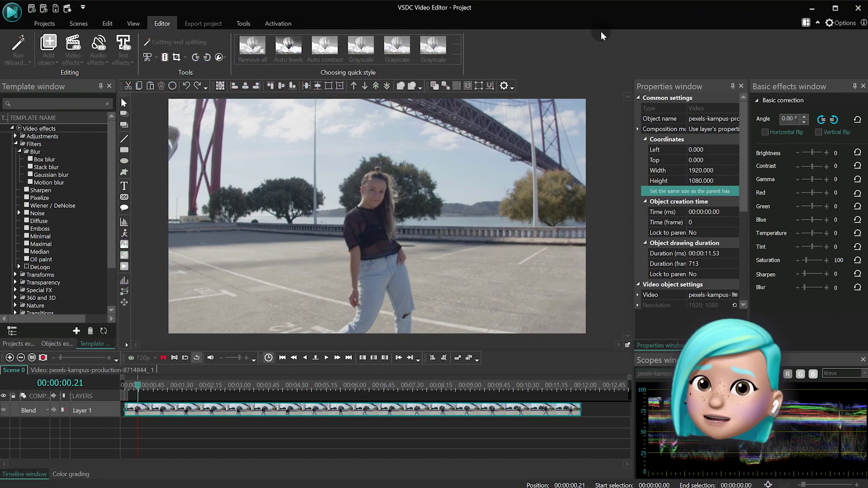
{"action": "key", "text": "space"}
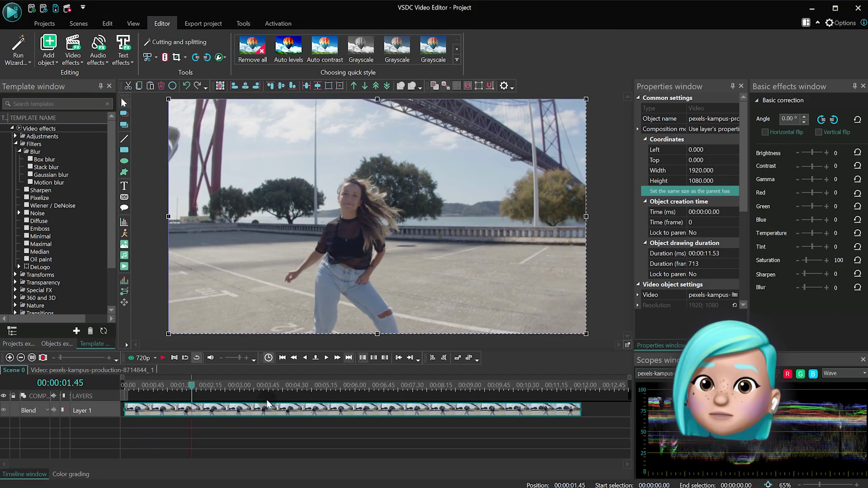
{"action": "key", "text": "space"}
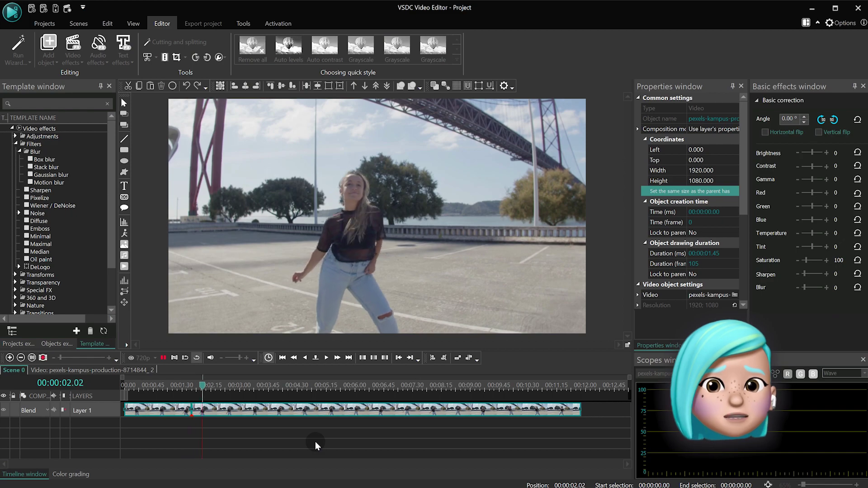
{"action": "key", "text": "space"}
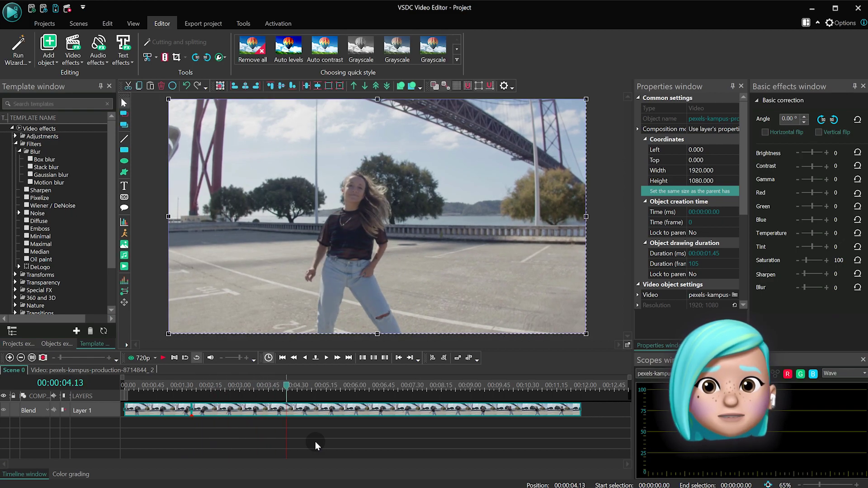
Select the dance clip on the timeline and bring up the video's action menu.
{"action": "left_click", "coordinate": [307, 440]}
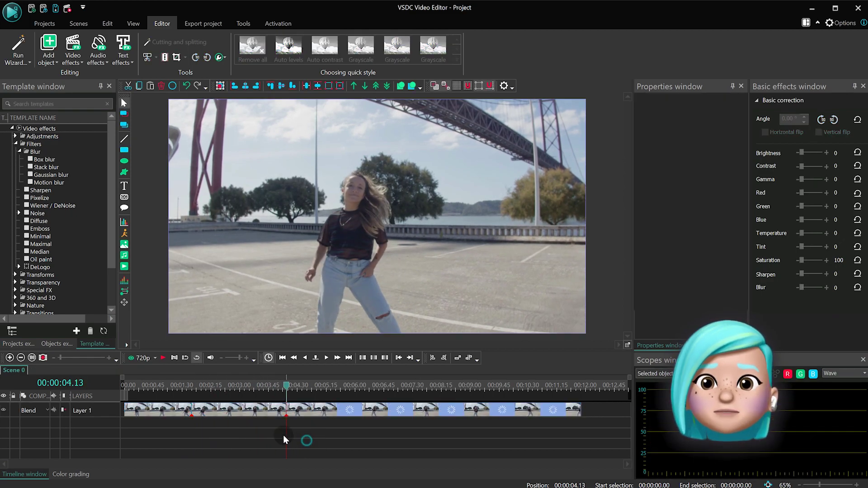
{"action": "left_click", "coordinate": [241, 416]}
{"action": "left_click", "coordinate": [237, 385]}
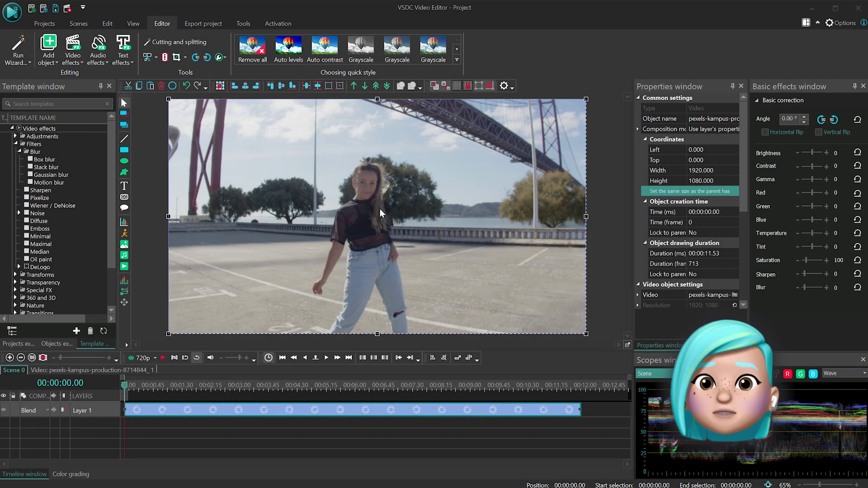
{"action": "right_click", "coordinate": [497, 135]}
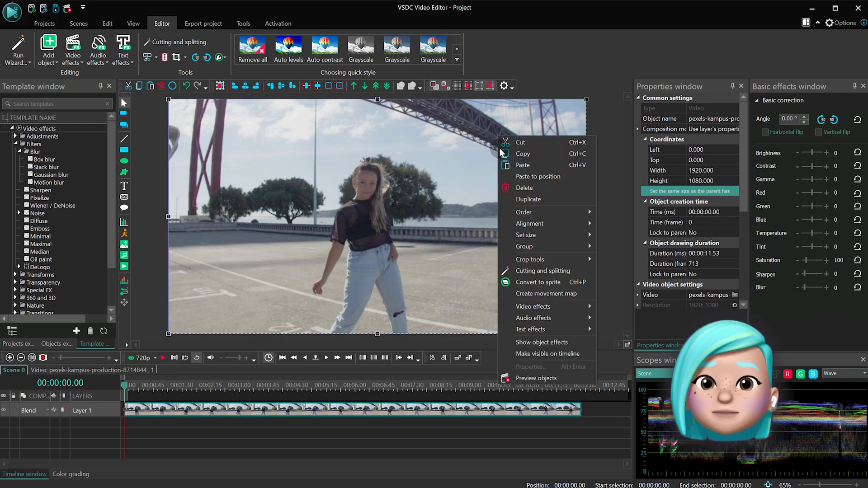
Build a movement map tracking the dancer's head through the clip, then apply it.
{"action": "left_click", "coordinate": [536, 294]}
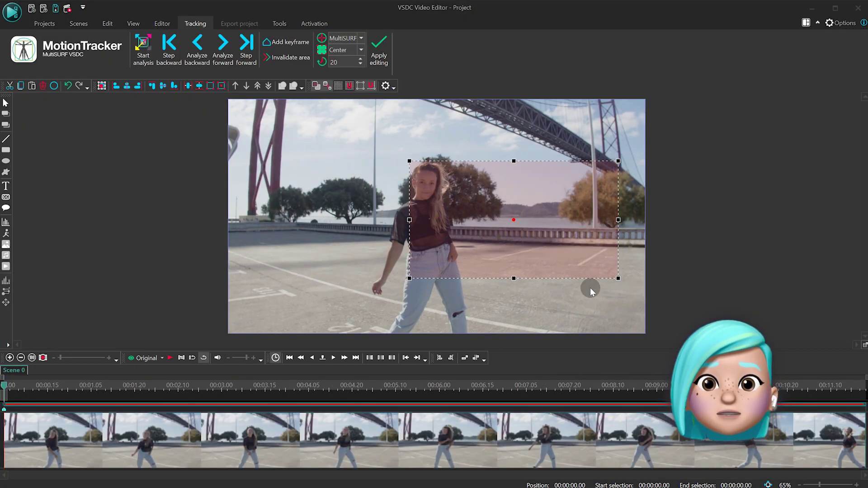
{"action": "left_click_drag", "start_coordinate": [552, 257], "coordinate": [445, 207]}
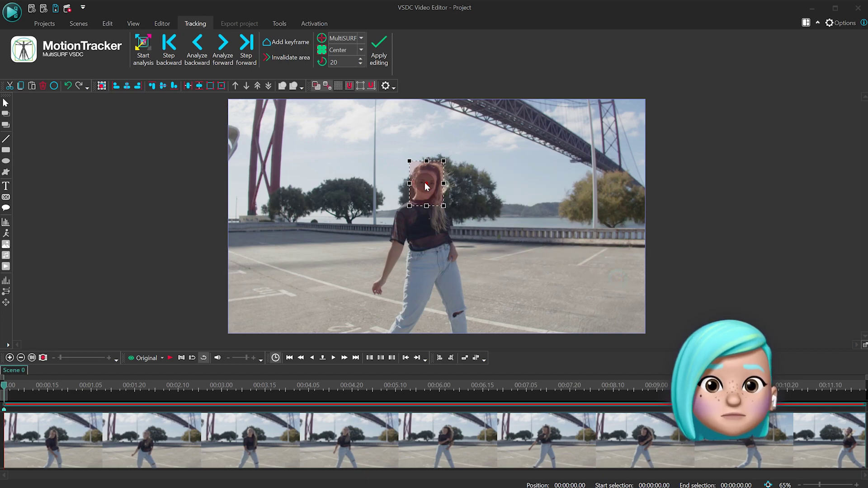
{"action": "left_click", "coordinate": [136, 55]}
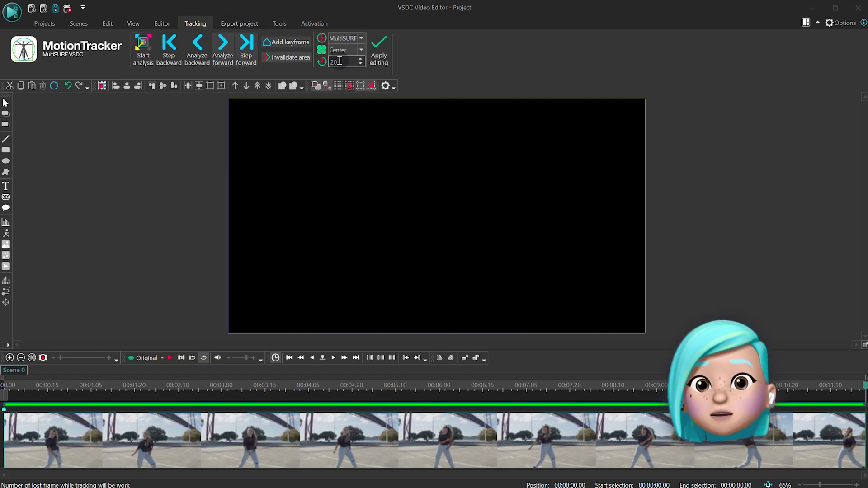
{"action": "left_click", "coordinate": [380, 49]}
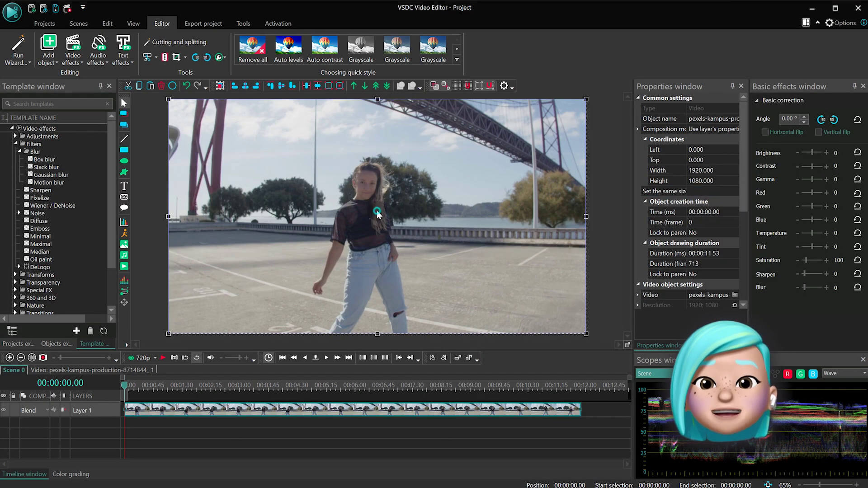
Inside the video clip, place a tracking point on the dancer's face.
{"action": "double_click", "coordinate": [377, 212]}
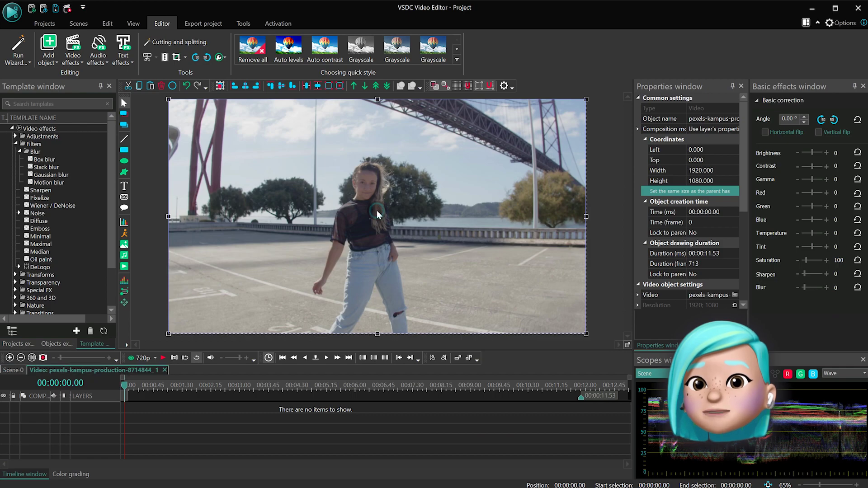
{"action": "left_click", "coordinate": [124, 291]}
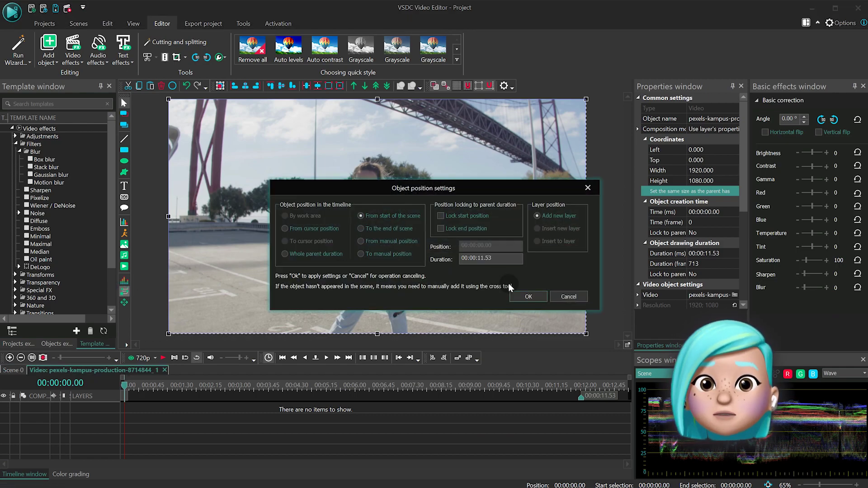
{"action": "left_click", "coordinate": [526, 296]}
{"action": "left_click", "coordinate": [365, 183]}
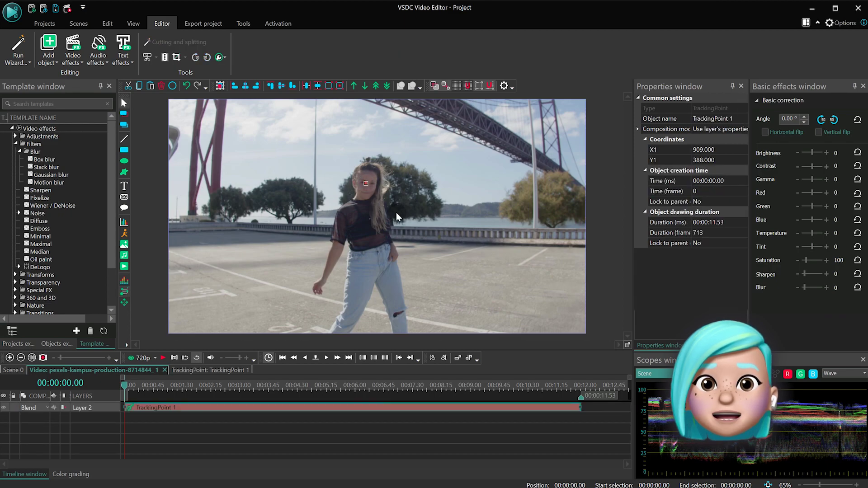
Give the tracking point a Movement using the head-motion map.
{"action": "double_click", "coordinate": [336, 409]}
{"action": "left_click", "coordinate": [48, 48]}
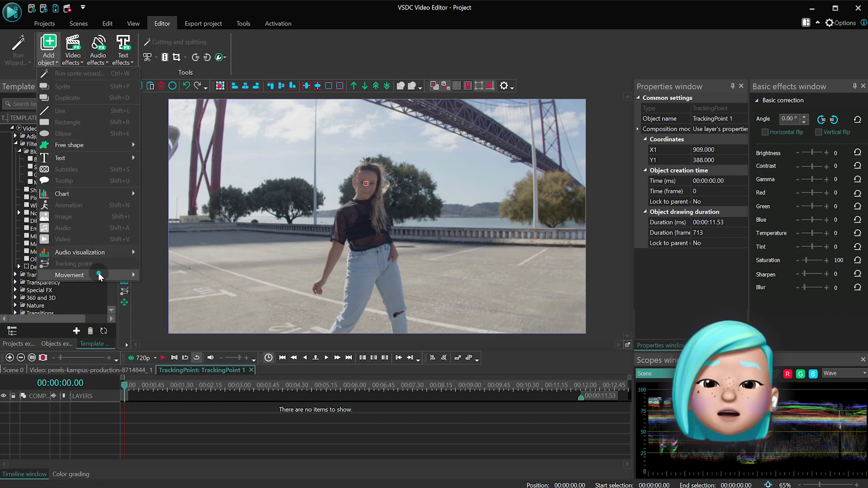
{"action": "left_click", "coordinate": [170, 287]}
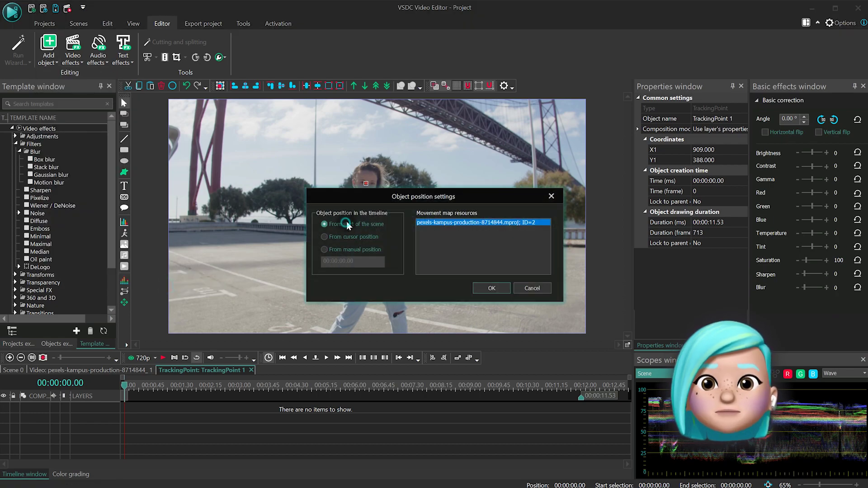
{"action": "left_click", "coordinate": [487, 288]}
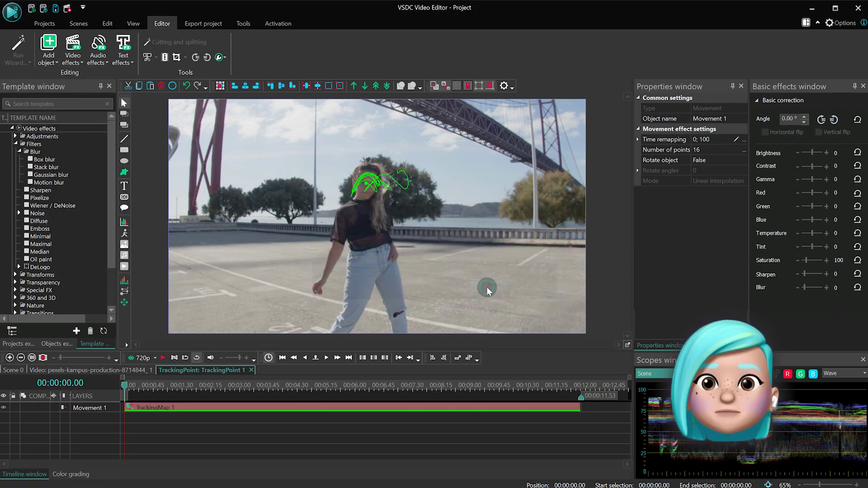
{"action": "left_click", "coordinate": [84, 371]}
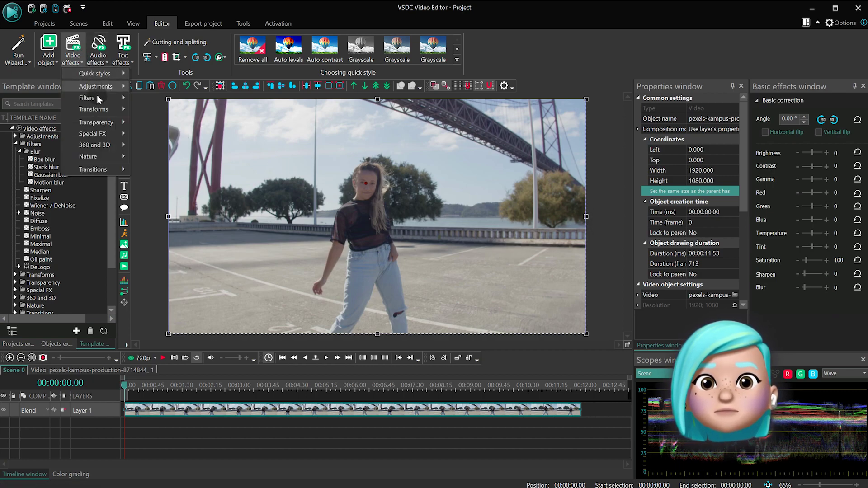
{"action": "mouse_move", "coordinate": [87, 97]}
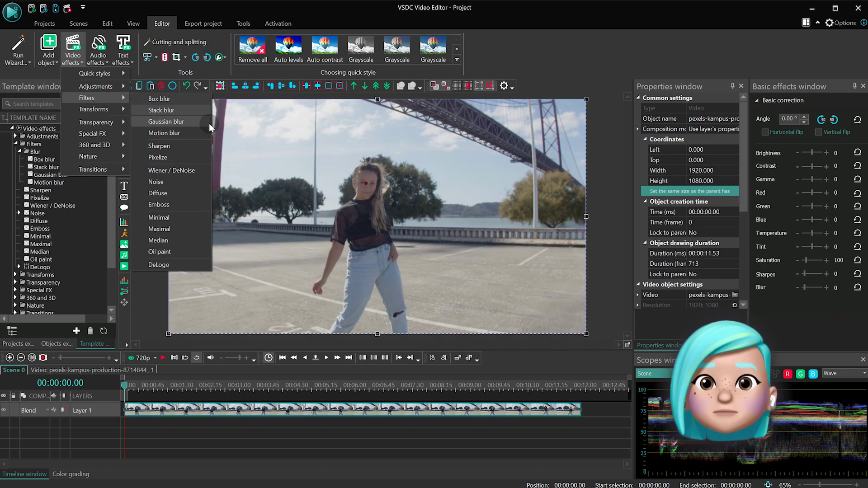
Add a Motion blur filter to the video with Radial motion type.
{"action": "left_click", "coordinate": [204, 137]}
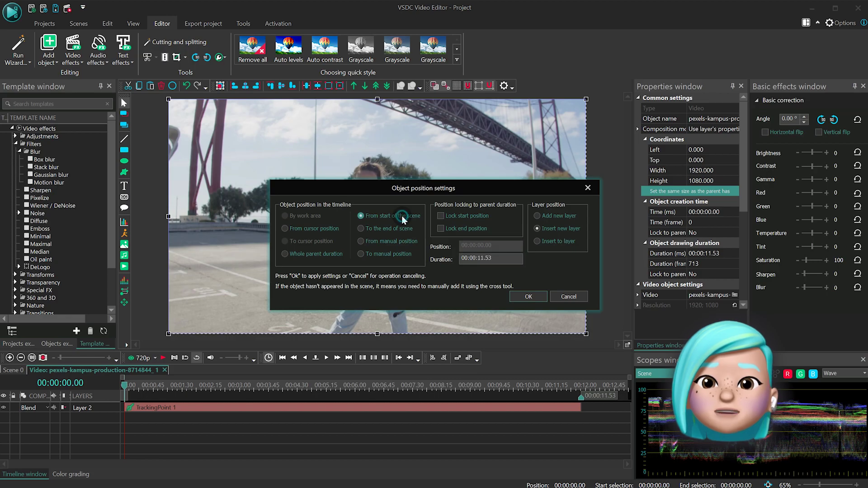
{"action": "left_click", "coordinate": [531, 298]}
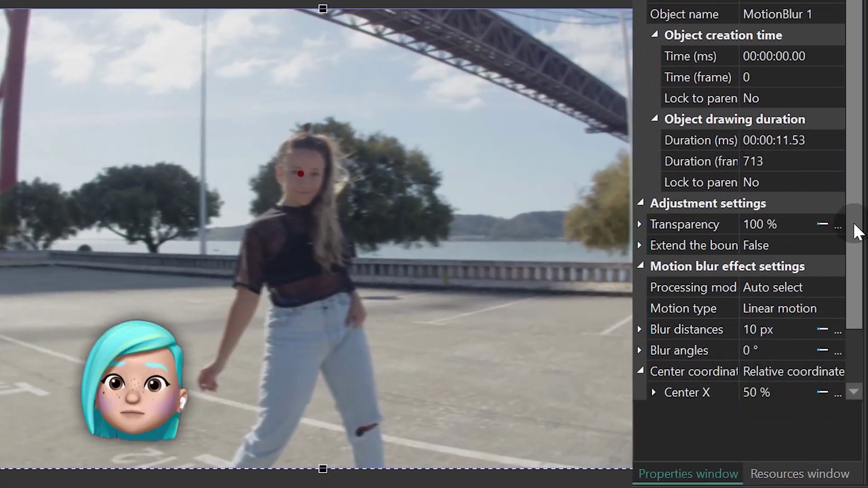
{"action": "left_click_drag", "start_coordinate": [853, 229], "coordinate": [857, 295]}
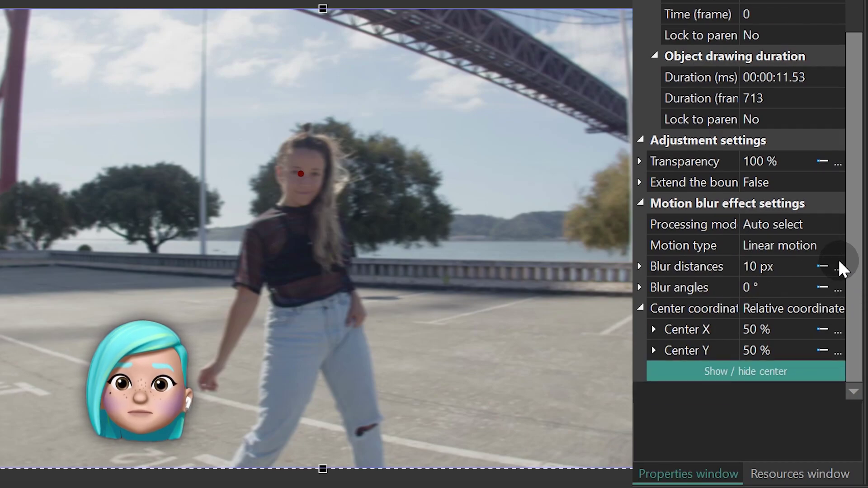
{"action": "left_click", "coordinate": [837, 244]}
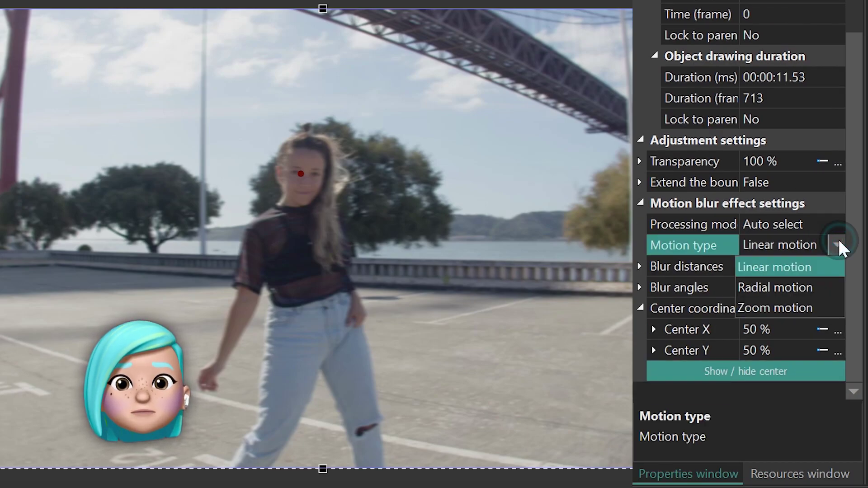
{"action": "left_click", "coordinate": [807, 287]}
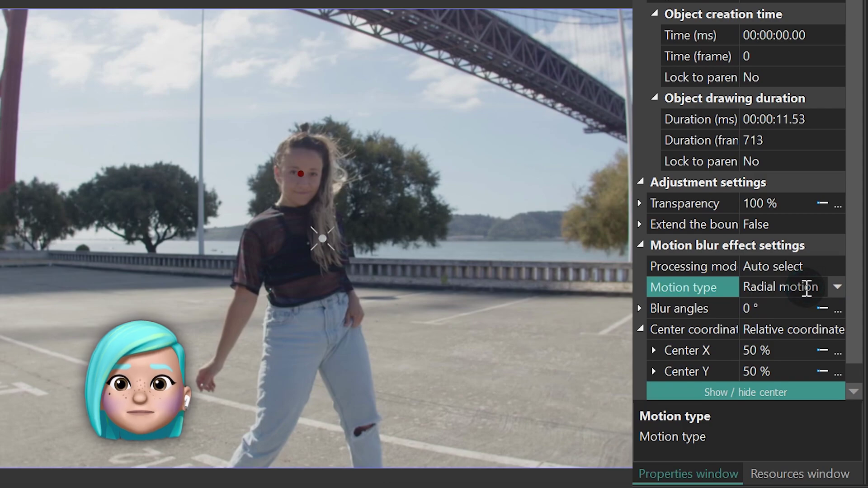
{"action": "left_click_drag", "start_coordinate": [853, 267], "coordinate": [845, 301]}
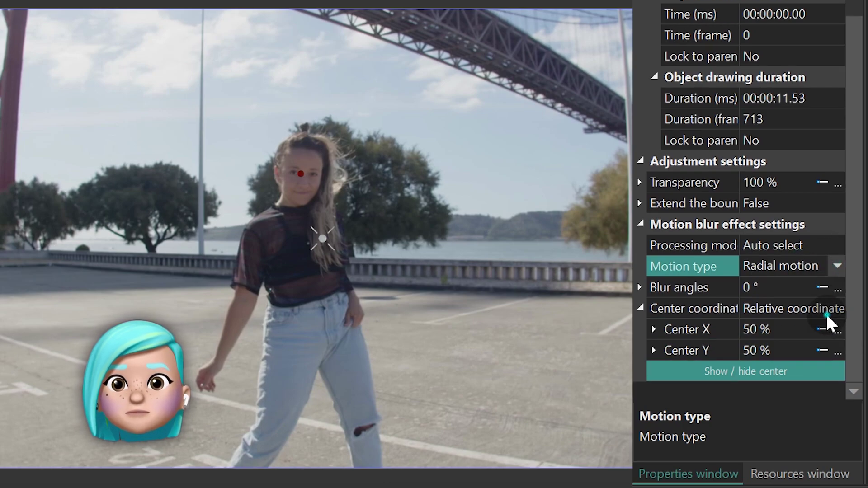
Set the blur centre type to Tracking point, bound to the pexels-kampus point.
{"action": "left_click", "coordinate": [839, 309]}
{"action": "left_click", "coordinate": [802, 349]}
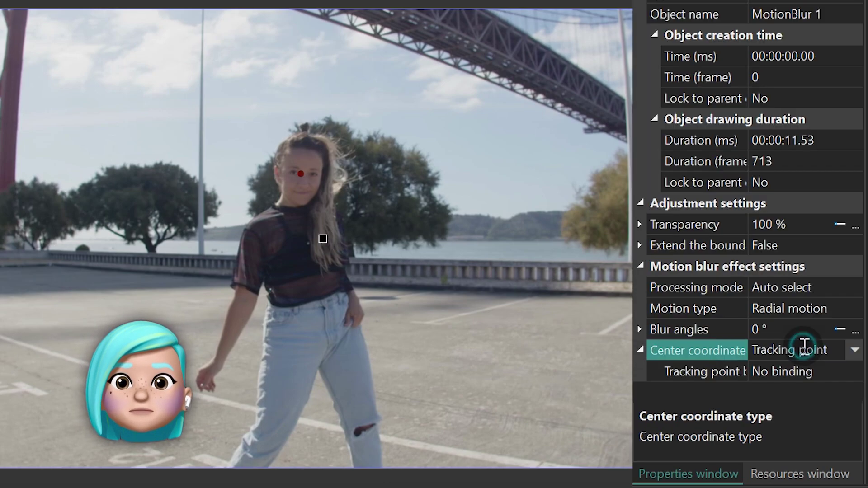
{"action": "left_click", "coordinate": [855, 375]}
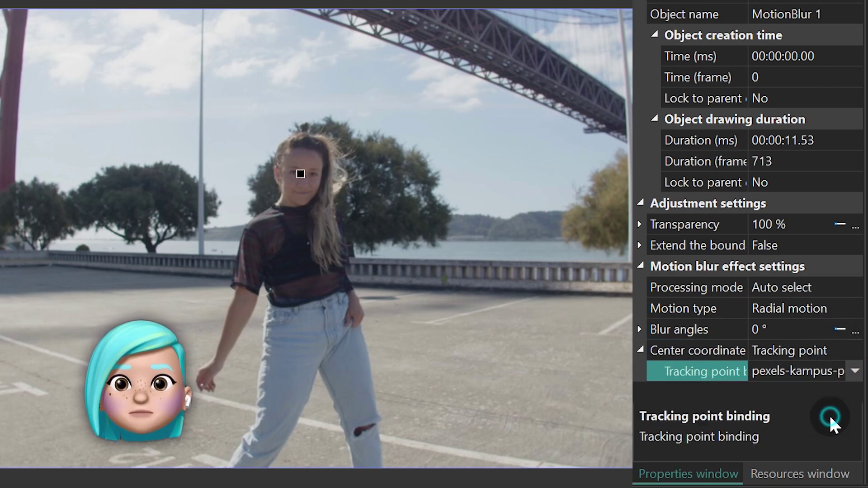
Set the blur angle to 15°, then reduce it to 5°.
{"action": "left_click", "coordinate": [779, 329]}
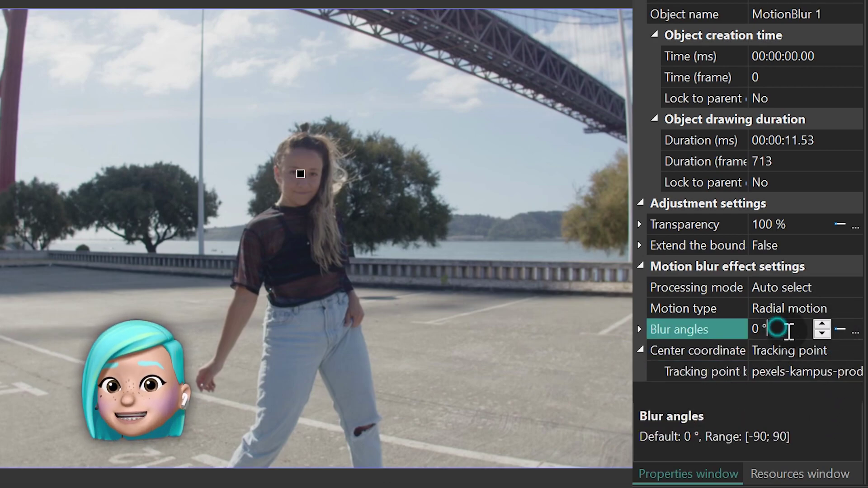
{"action": "type", "text": "15"}
{"action": "key", "text": "Return"}
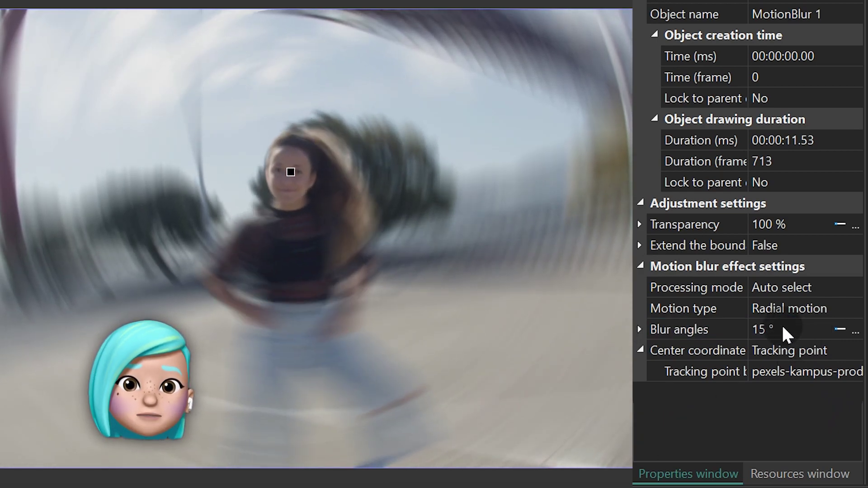
{"action": "type", "text": "5"}
{"action": "key", "text": "Return"}
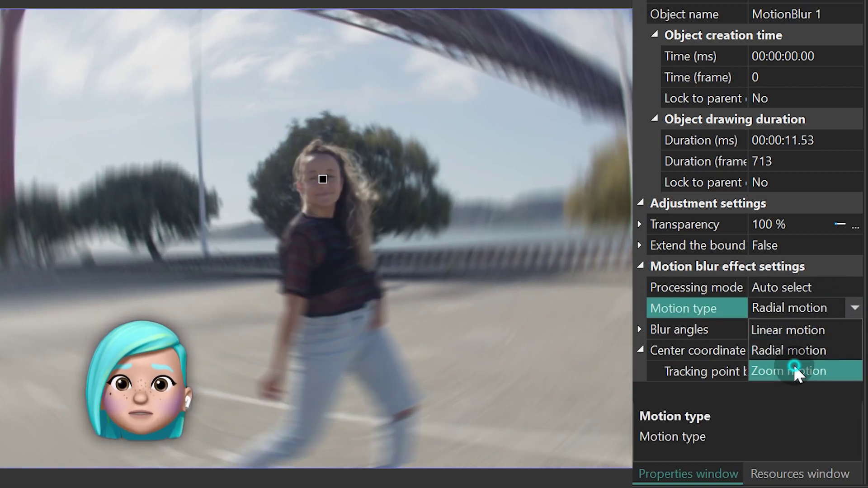
Switch to Zoom motion with a 25 px blur distance, enabling change over time.
{"action": "left_click", "coordinate": [796, 371]}
{"action": "left_click", "coordinate": [809, 331]}
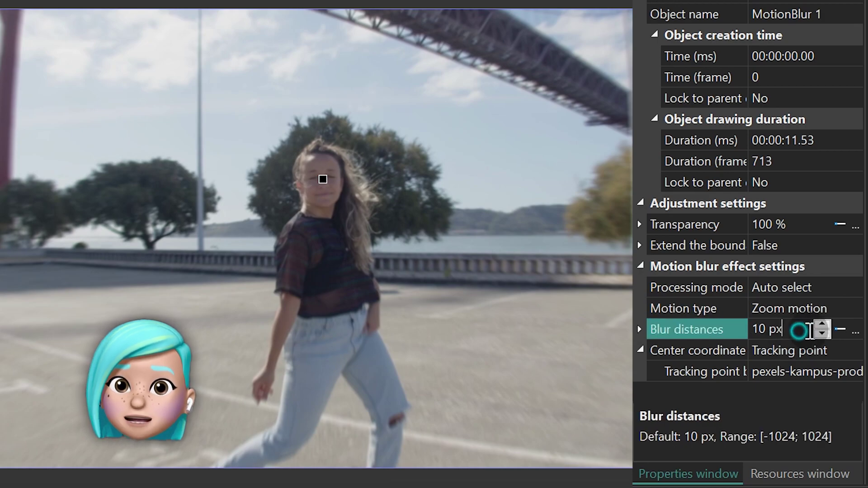
{"action": "type", "text": "25"}
{"action": "key", "text": "Tab"}
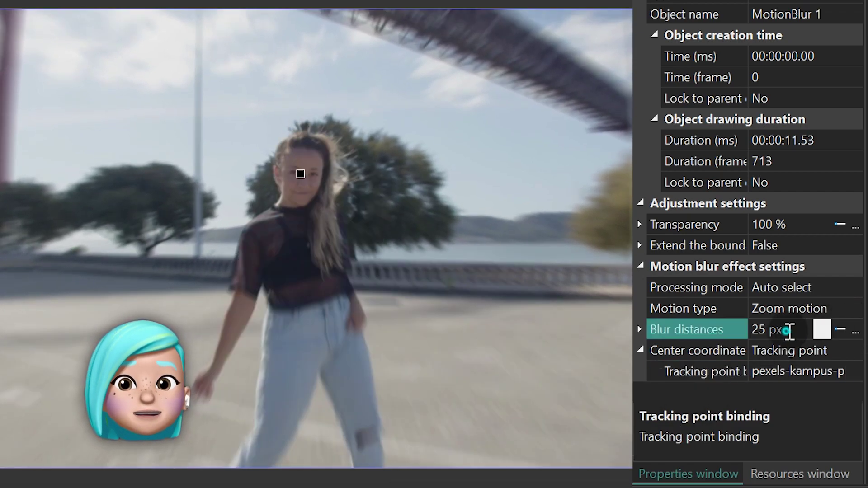
{"action": "left_click", "coordinate": [840, 329]}
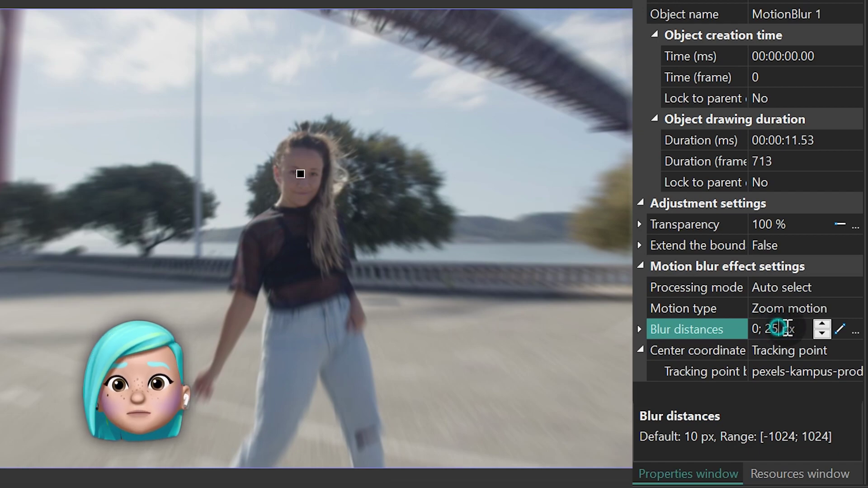
Enter blur distances 0; 100 px and preview the blur growing stronger.
{"action": "key", "text": "BackSpace"}
{"action": "type", "text": "100"}
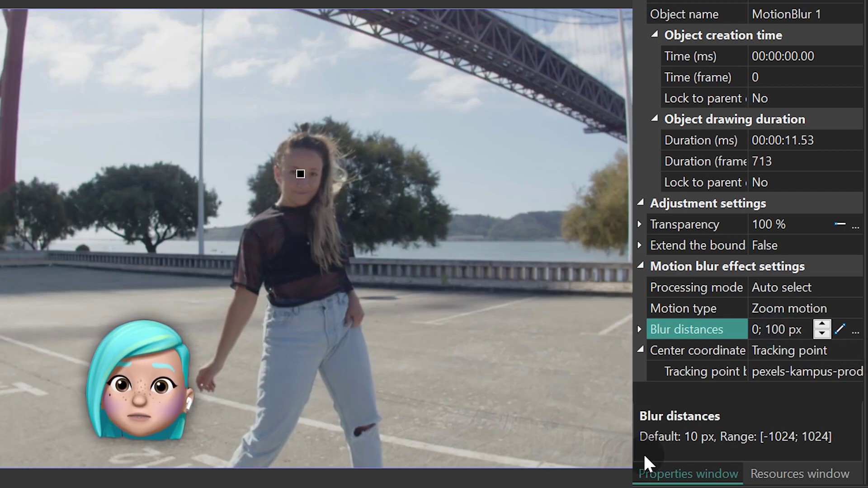
{"action": "key", "text": "Return"}
{"action": "key", "text": "space"}
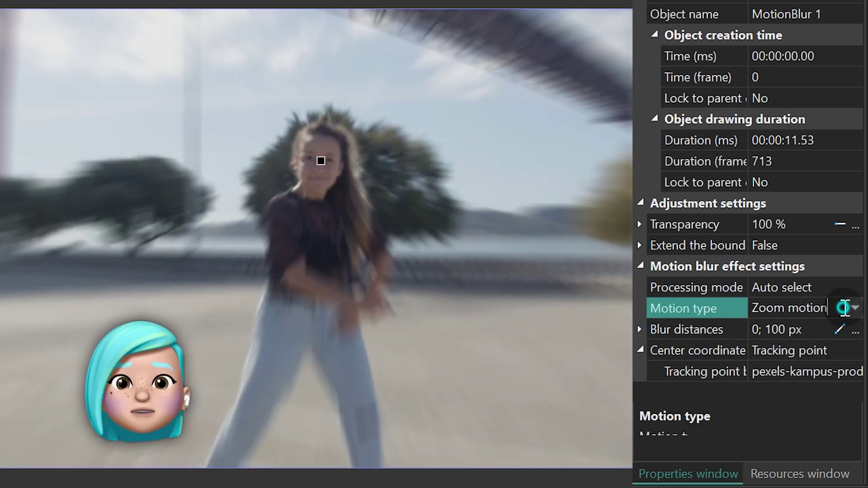
{"action": "left_click", "coordinate": [855, 352]}
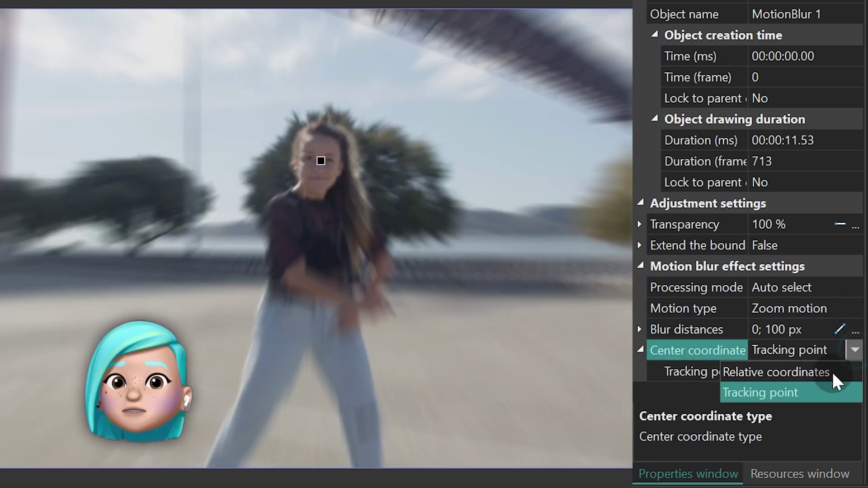
Put the blur centre on her face at relative 48.48%, 33.33%, use Radial motion, and preview.
{"action": "left_click", "coordinate": [814, 371]}
{"action": "mouse_move", "coordinate": [323, 239]}
{"action": "left_mouse_down"}
{"action": "mouse_move", "coordinate": [80, 259]}
{"action": "mouse_move", "coordinate": [233, 374]}
{"action": "mouse_move", "coordinate": [601, 398]}
{"action": "mouse_move", "coordinate": [538, 190]}
{"action": "mouse_move", "coordinate": [315, 164]}
{"action": "left_mouse_up"}
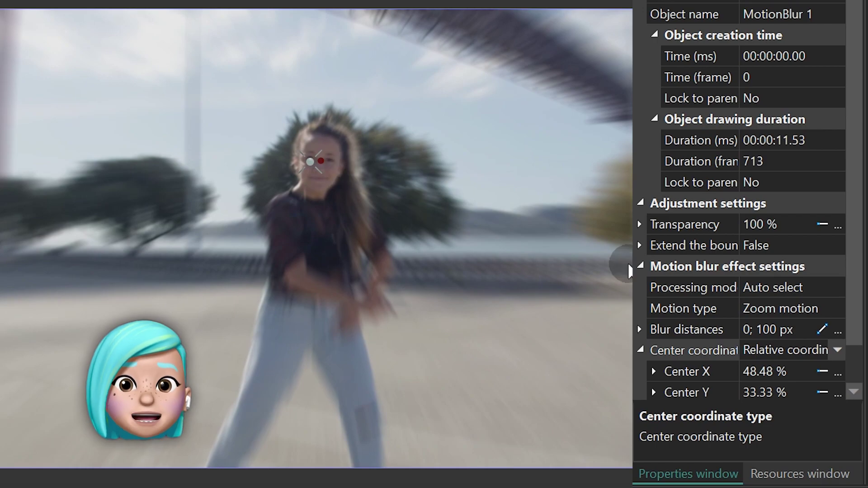
{"action": "left_click", "coordinate": [839, 308]}
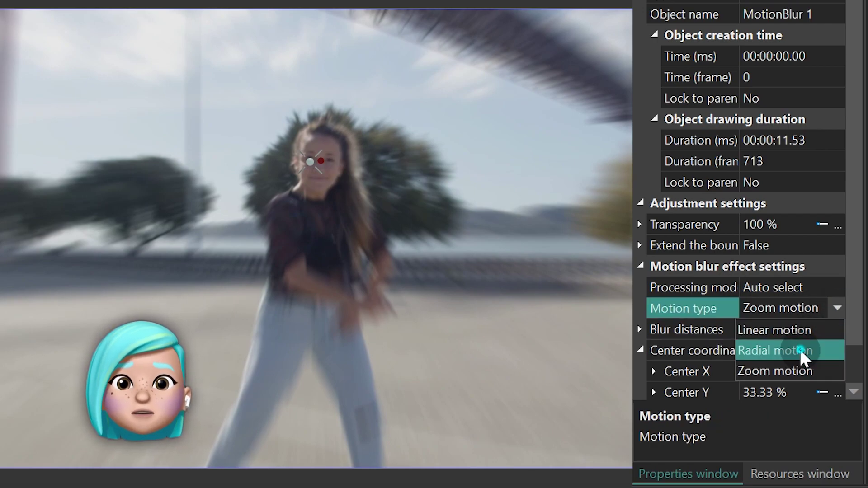
{"action": "left_click", "coordinate": [800, 349]}
{"action": "key", "text": "space"}
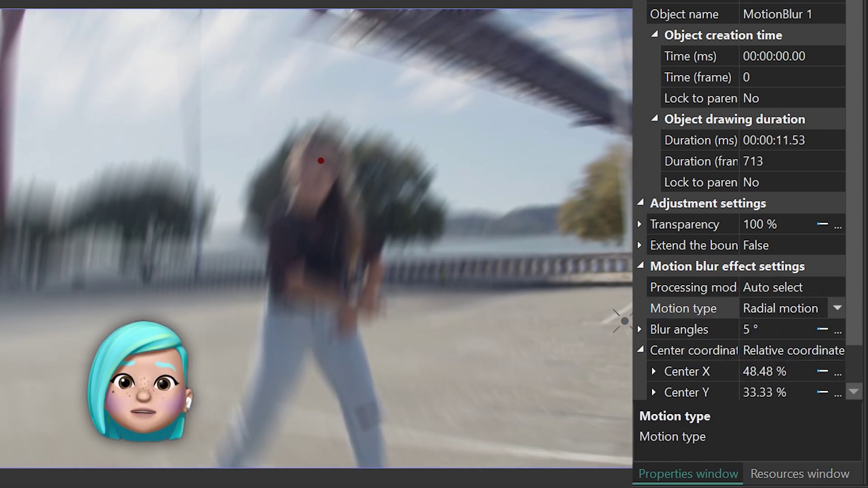